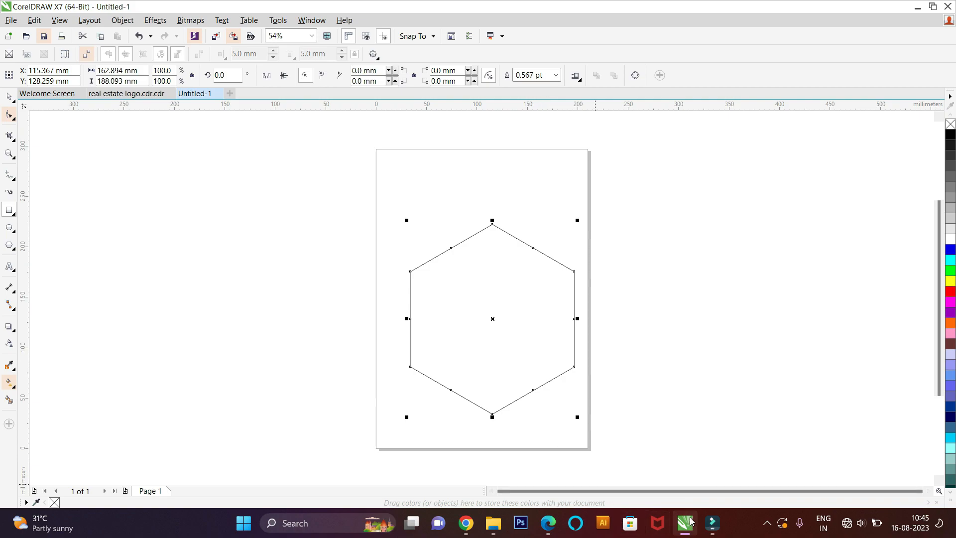
Scale two concentric copies of the hexagon inward about its centre, the innermost about 113 × 131 mm
key(space)
click(517, 454)
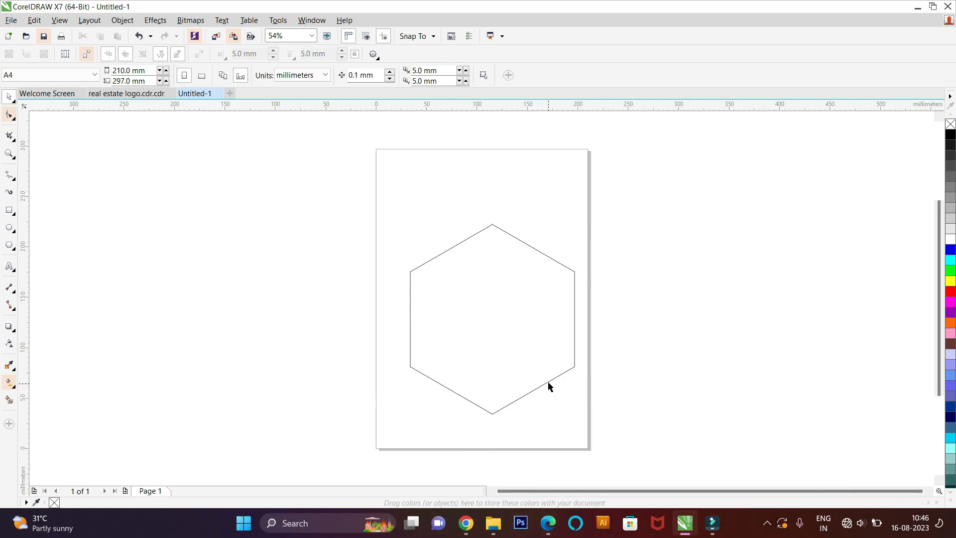
click(553, 383)
drag(580, 416, 552, 401)
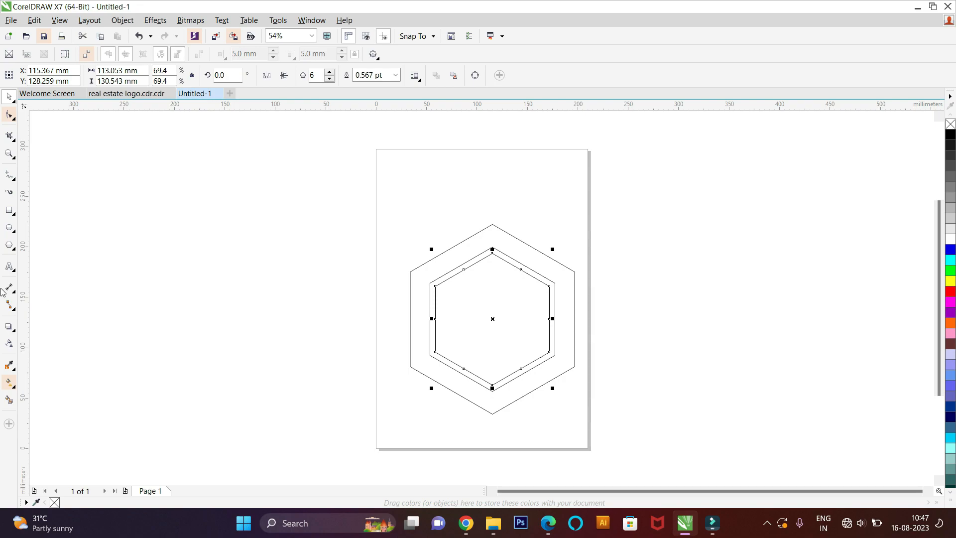
Draw a tall vertical rectangle about 27 mm wide and 231 mm high along the outer hexagon's left side
scroll(572, 346, up, 3)
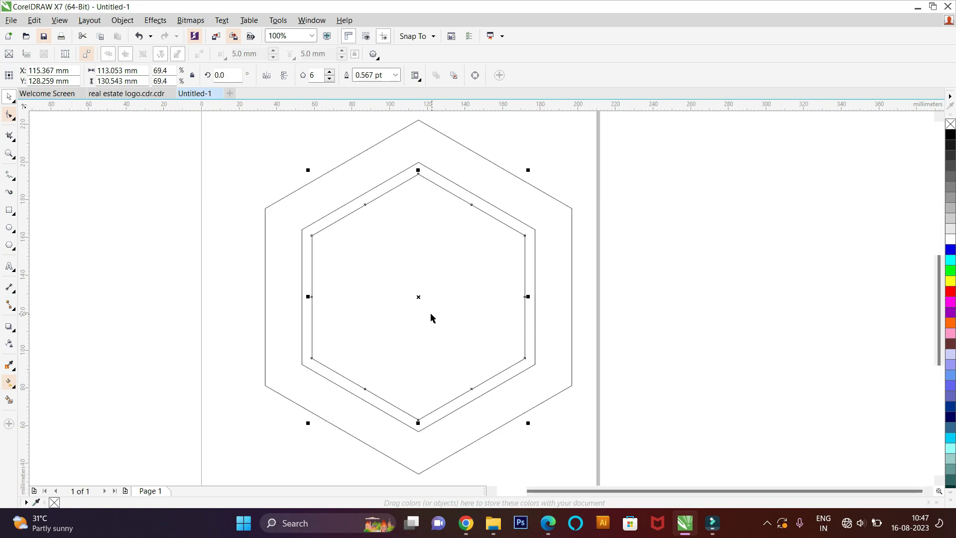
click(9, 209)
scroll(262, 177, down, 2)
mouse_move(262, 185)
mouse_down()
mouse_move(299, 271)
mouse_move(297, 405)
mouse_move(288, 402)
mouse_up()
click(6, 99)
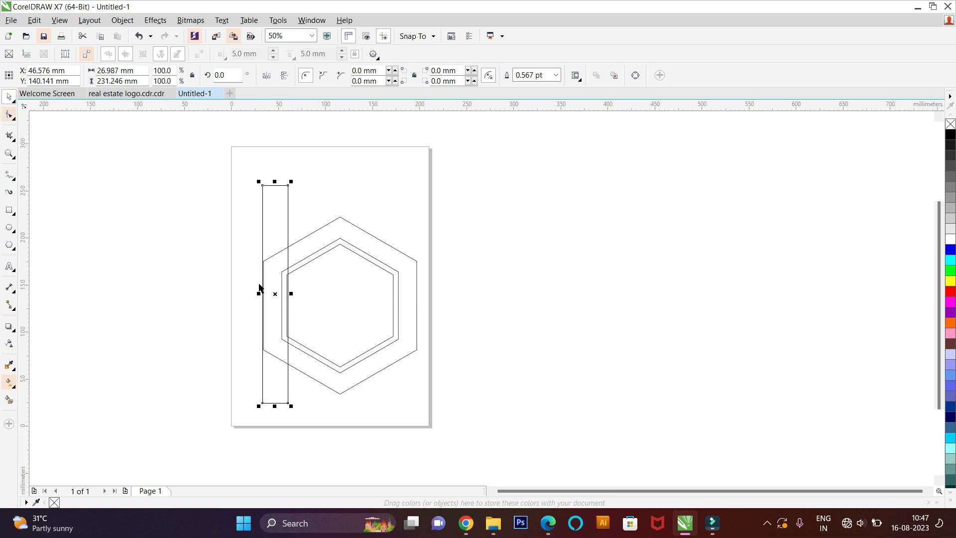
Copy the vertical rectangle sideways to set up four vertical strips across the hexagons
drag(275, 295, 461, 296)
scroll(293, 298, up, 2)
scroll(301, 297, down, 2)
scroll(332, 301, up, 2)
Remove the strip segments crossing the upper-left band between the outer and middle hexagons with Virtual Segment Delete
click(9, 133)
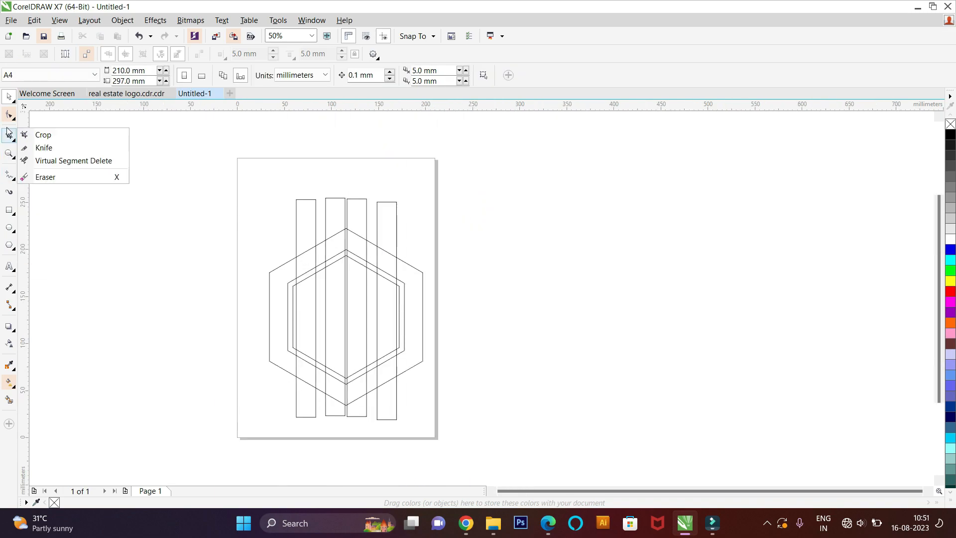
click(55, 160)
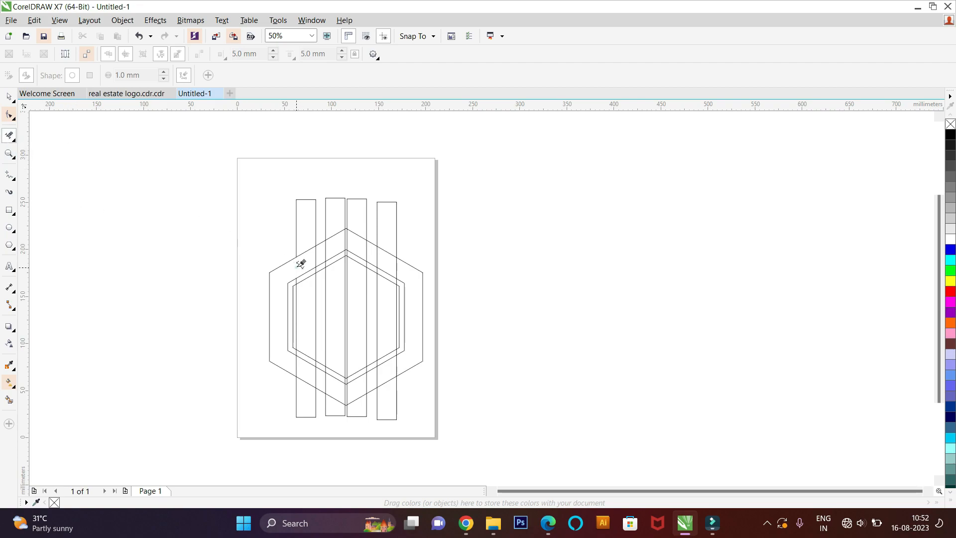
click(315, 257)
click(325, 248)
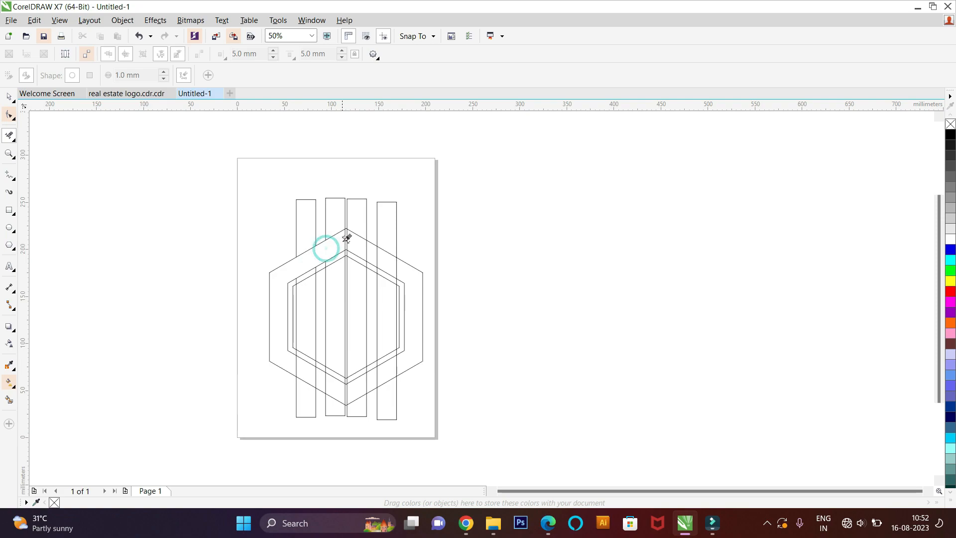
click(348, 233)
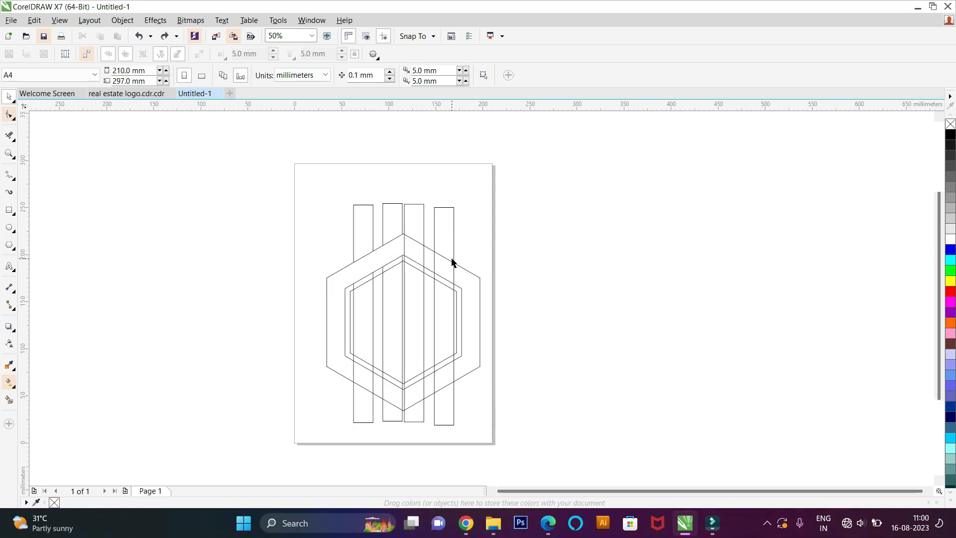
Duplicate the rightmost vertical strip and place the copy over the second strip from the left
click(453, 261)
click(453, 242)
drag(443, 315, 391, 326)
right_click(392, 325)
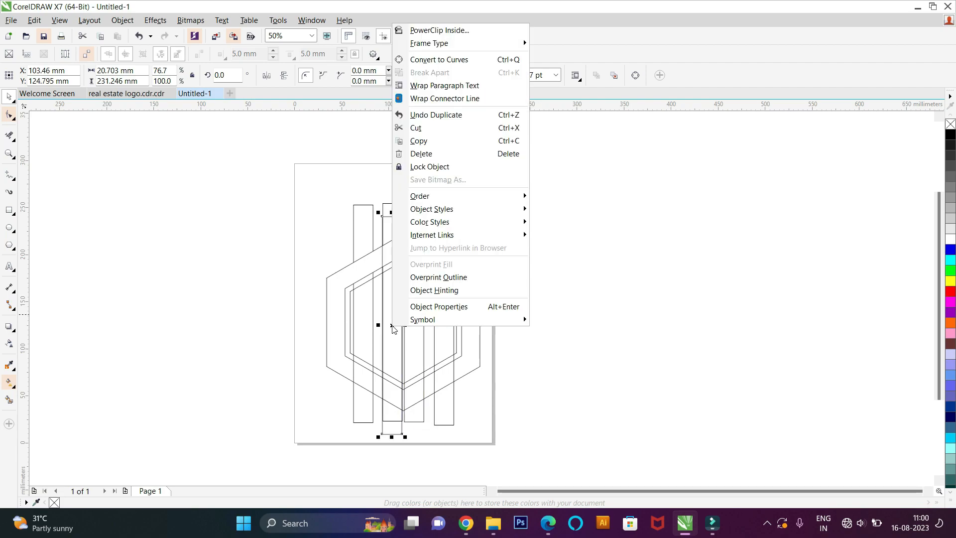
click(750, 203)
Rotate the duplicated strip to horizontal and centre it across the hexagons
click(401, 324)
drag(405, 212, 520, 354)
click(406, 317)
drag(386, 329, 404, 326)
click(569, 287)
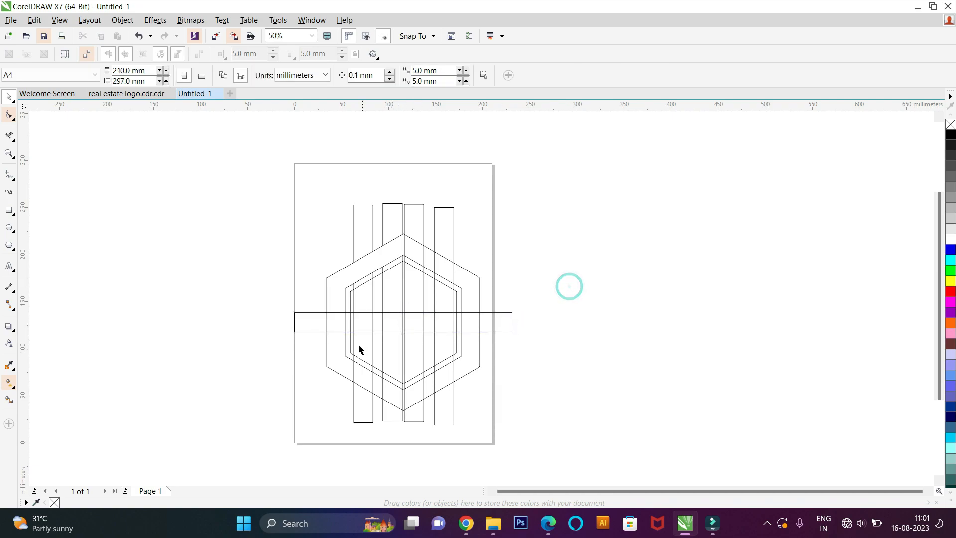
Delete the overlapping segments inside the right-hand H and the crossbar lines across the outer hexagon's left band with Virtual Segment Delete
scroll(359, 344, up, 3)
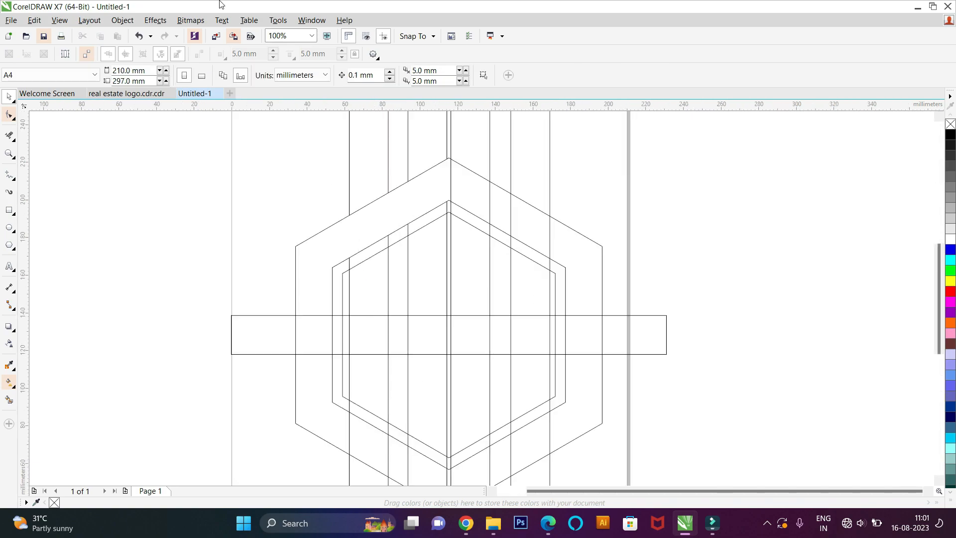
scroll(320, 170, down, 2)
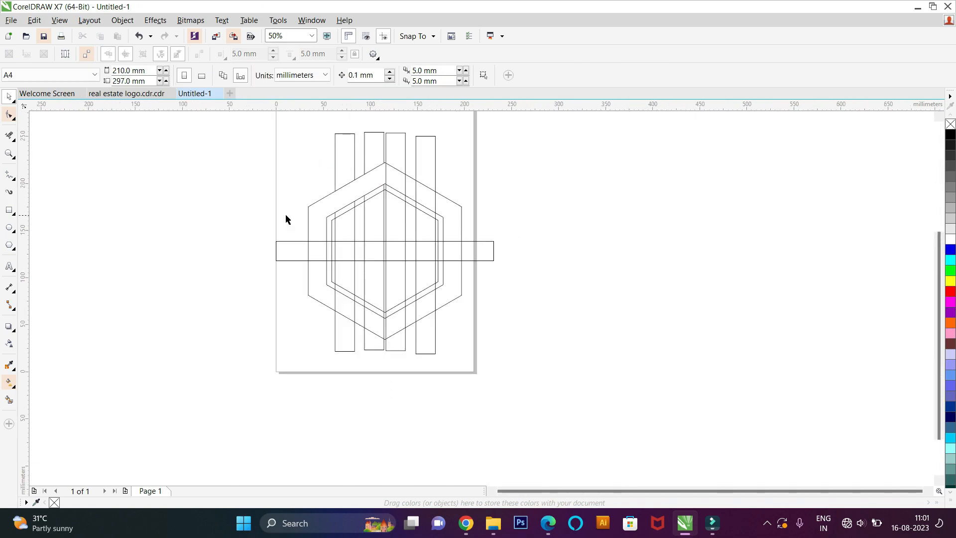
click(13, 134)
scroll(383, 175, up, 2)
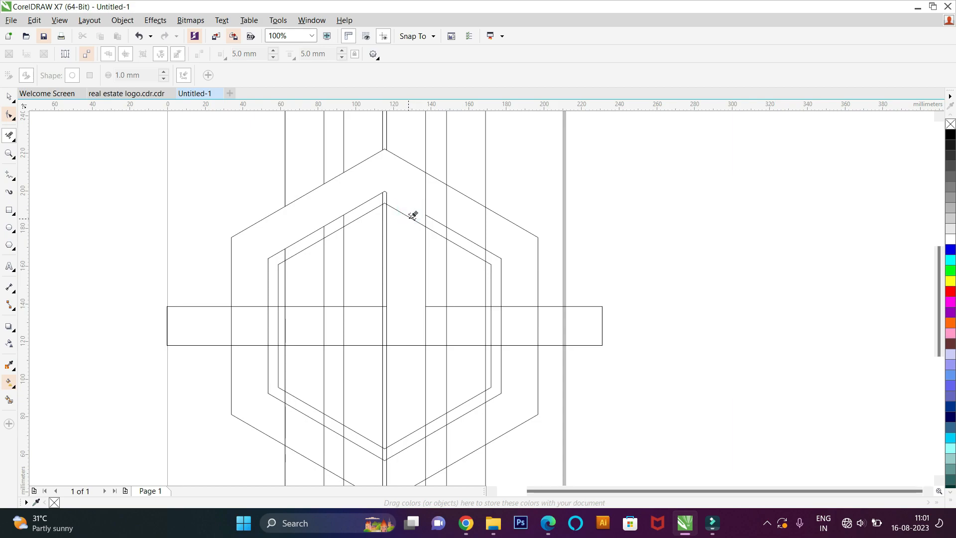
click(406, 213)
click(464, 306)
click(465, 344)
click(406, 344)
click(424, 326)
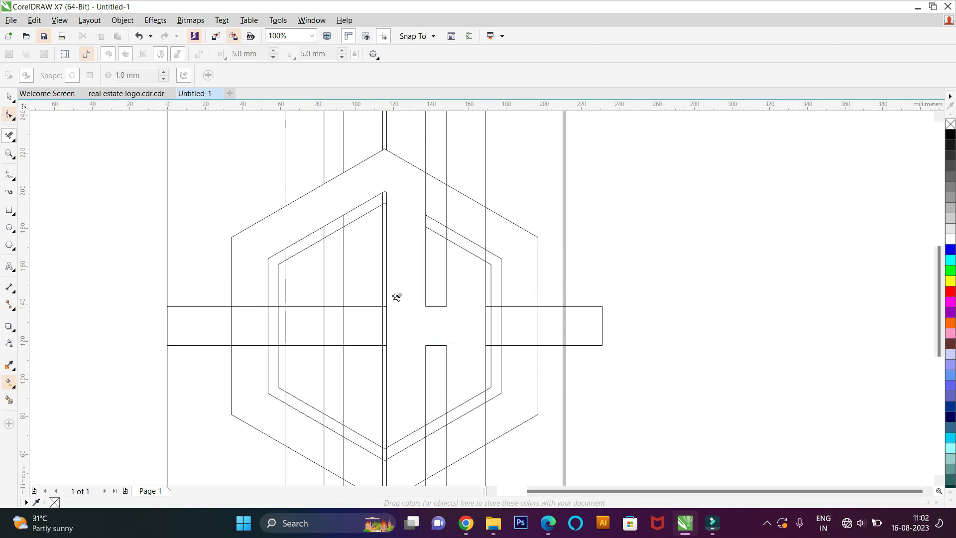
click(252, 306)
click(250, 345)
Fill the connected right-hand H and left hexagon band with cyan using Smart Fill
click(8, 400)
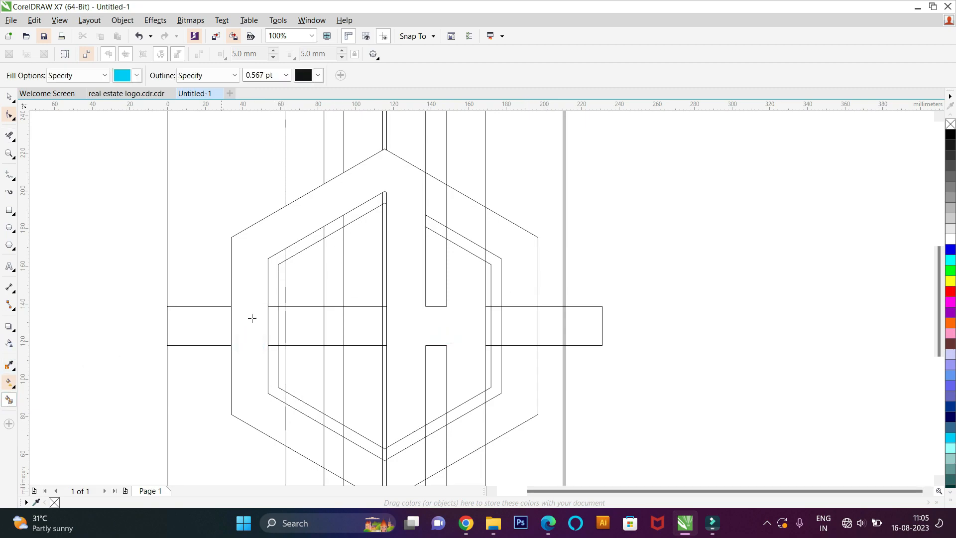
click(410, 284)
scroll(348, 338, down, 1)
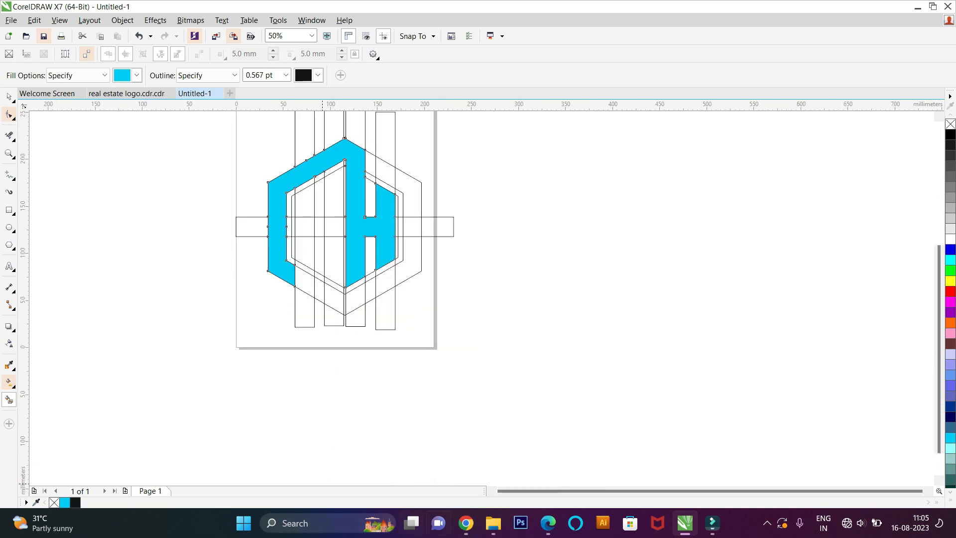
Delete the strip and crossbar segments crossing the hexagon's right and lower-right band with Virtual Segment Delete
click(10, 135)
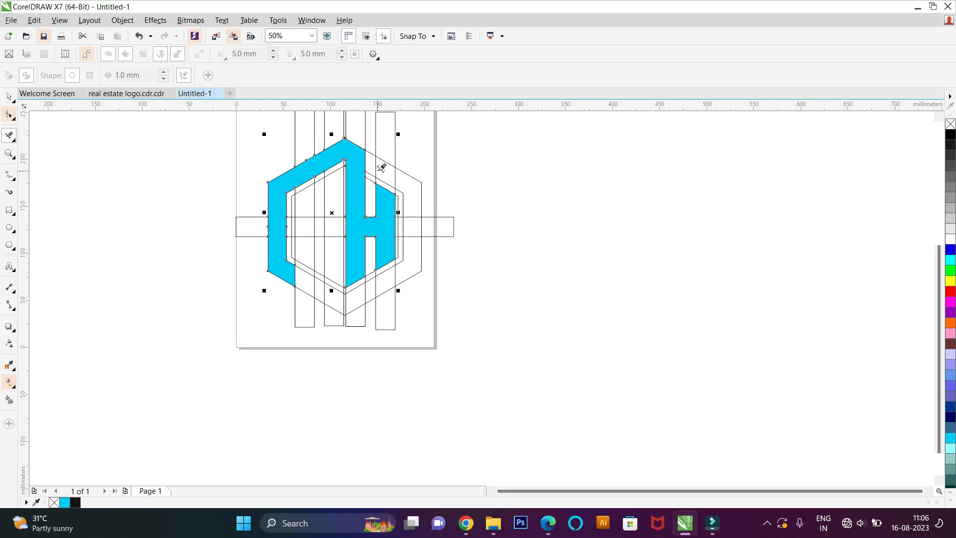
click(396, 181)
click(410, 237)
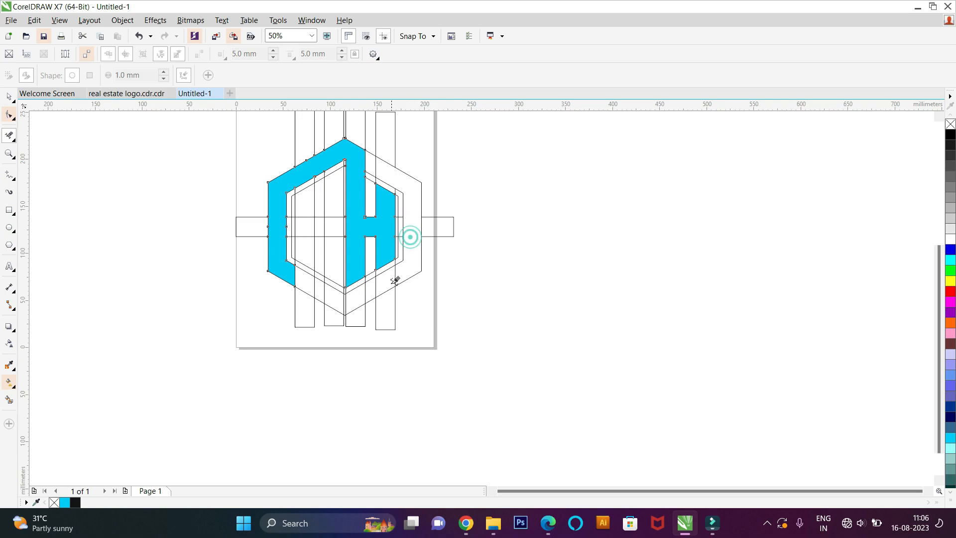
click(394, 276)
click(363, 294)
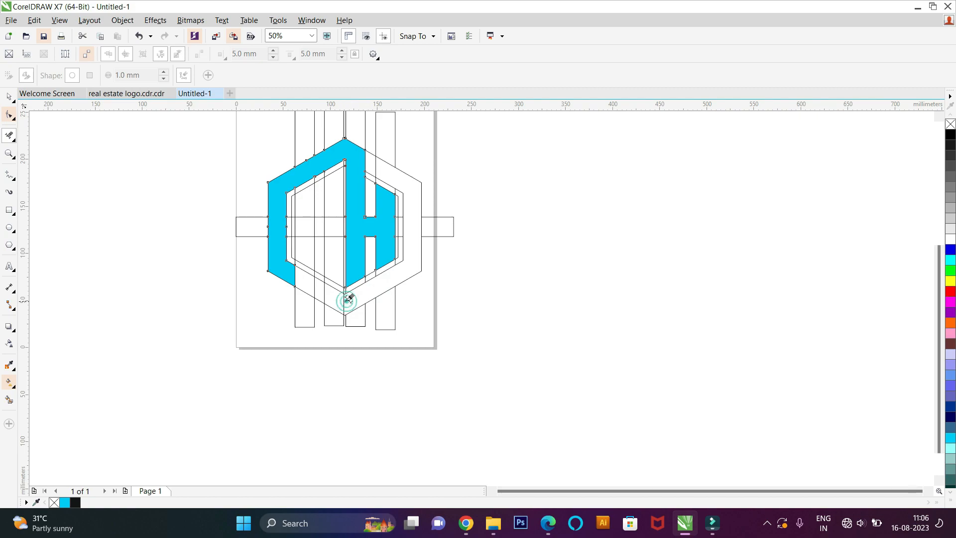
click(344, 295)
Delete the inner hexagon, crossbar and strip segments that overlap inside the left-hand H
click(334, 282)
click(336, 237)
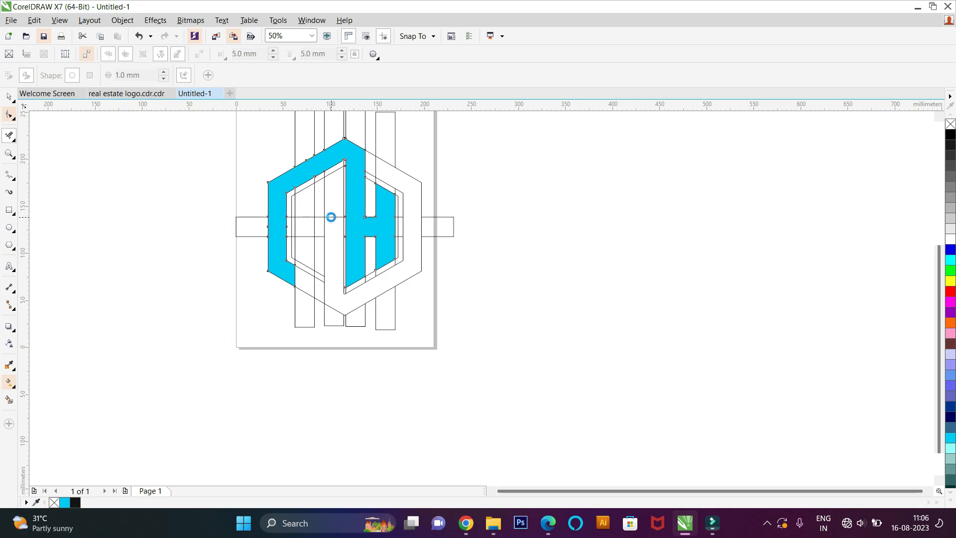
click(331, 217)
click(325, 227)
click(314, 228)
click(304, 237)
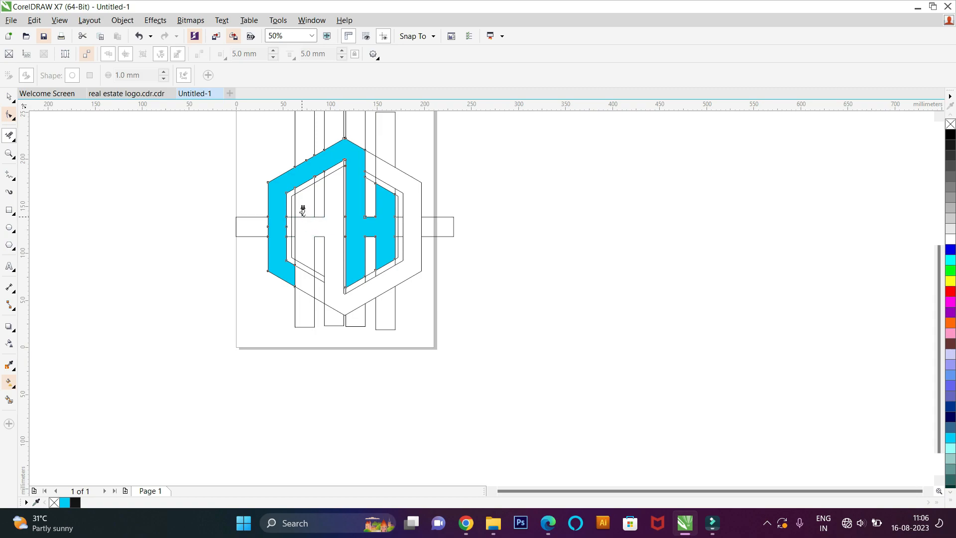
Smart Fill the connected left-hand H and right hexagon band, and colour the new shape red
click(7, 381)
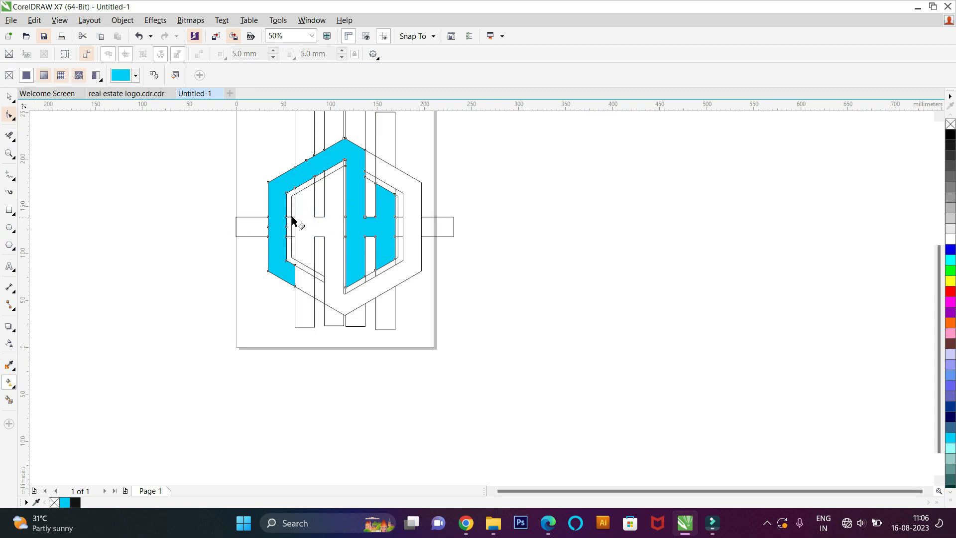
click(9, 399)
click(332, 230)
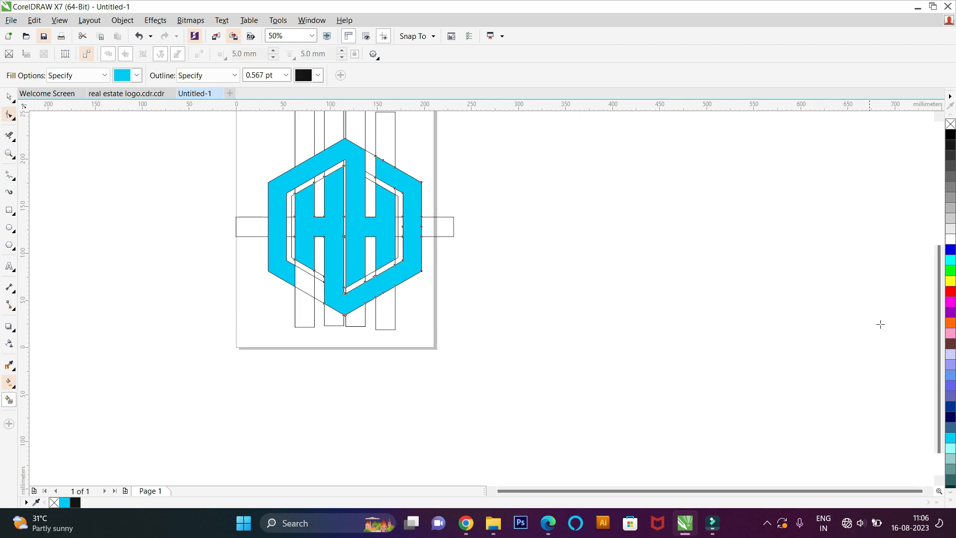
click(950, 292)
click(9, 97)
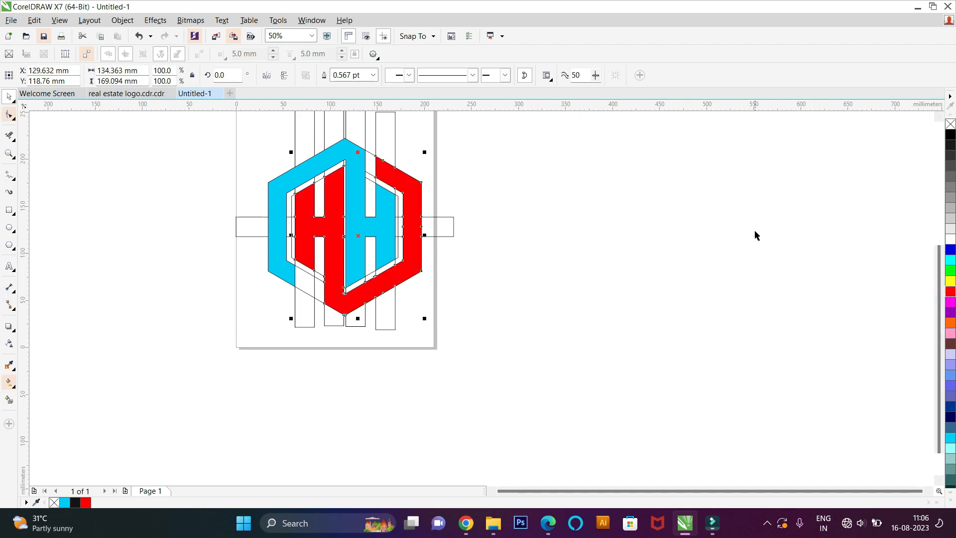
click(735, 220)
Smart Fill the two unfilled sections of the hexagon's lower-left band with cyan
scroll(348, 274, down, 1)
scroll(298, 259, up, 2)
click(9, 399)
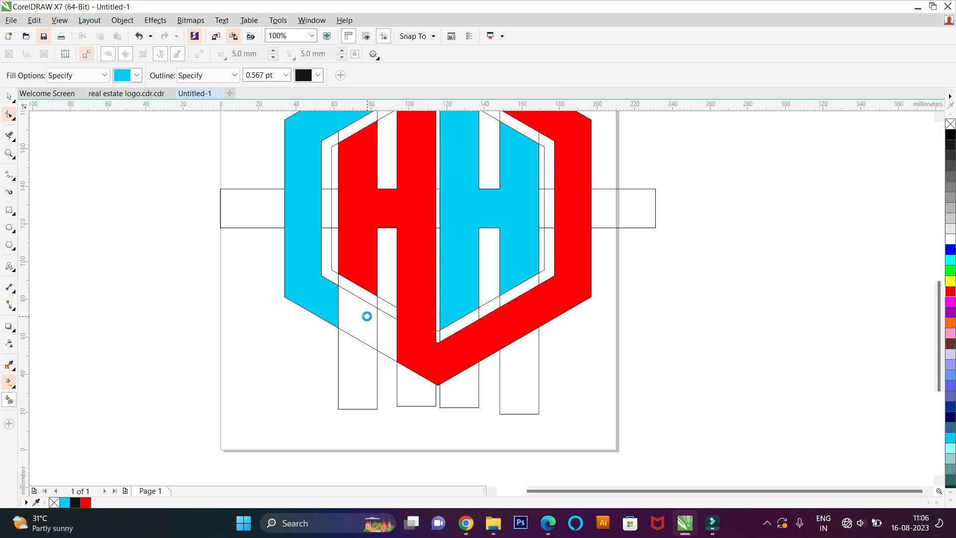
click(365, 316)
scroll(364, 314, down, 1)
scroll(349, 321, up, 1)
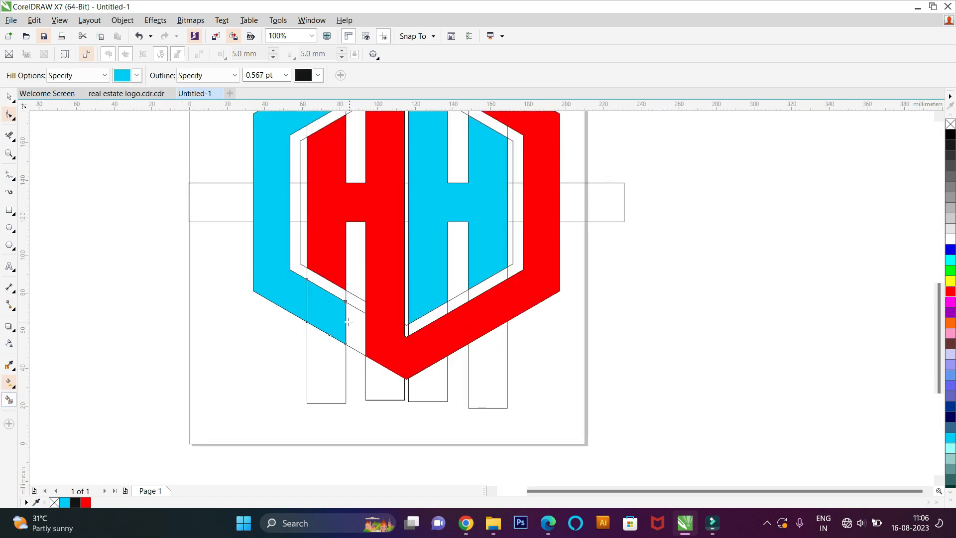
click(350, 321)
Smart Fill the gap in the hexagon's upper-right band with cyan and deselect it
scroll(369, 279, down, 1)
scroll(414, 173, up, 1)
click(412, 173)
scroll(384, 240, down, 1)
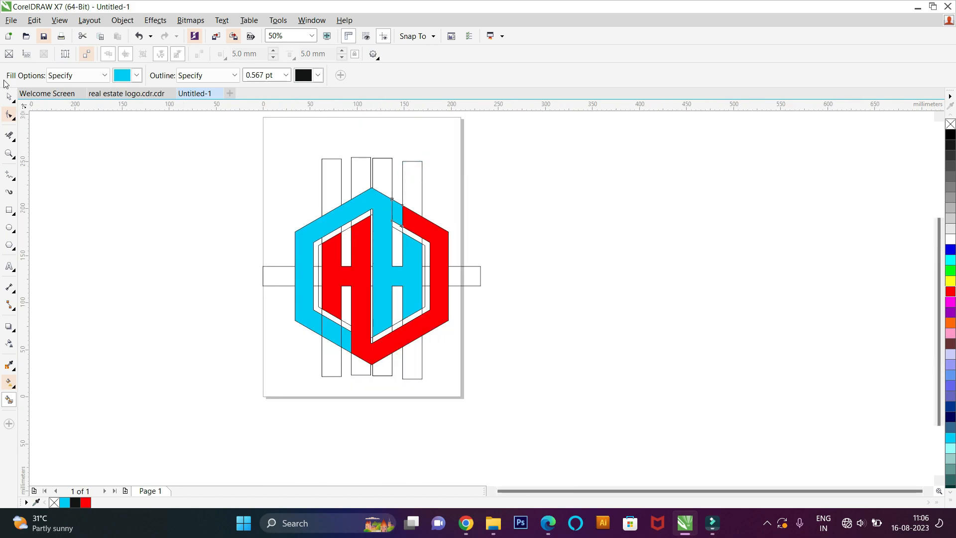
click(10, 96)
click(203, 327)
Draw a narrow vertical rectangle about 2 mm wide and 35 mm high over the logo's bottom vertex
mouse_move(465, 527)
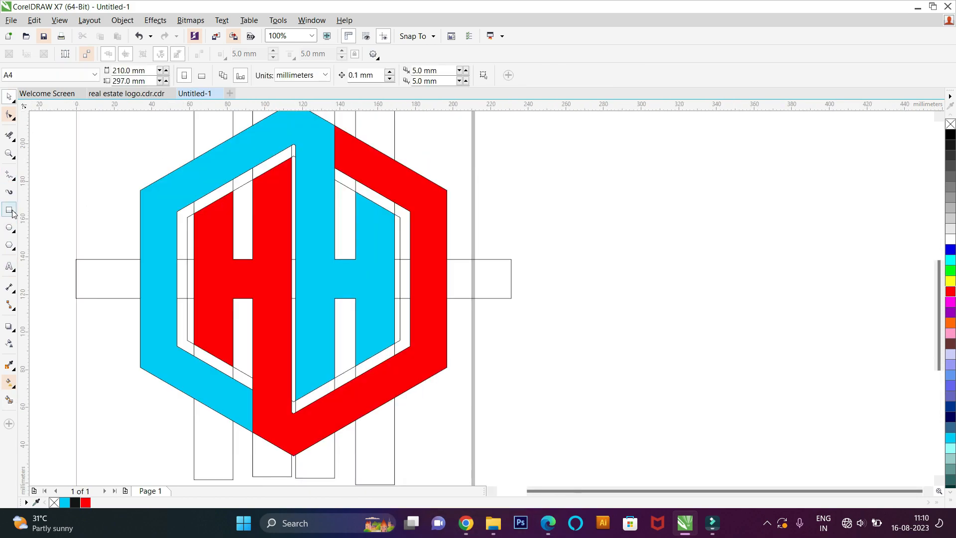
click(9, 210)
scroll(331, 395, up, 2)
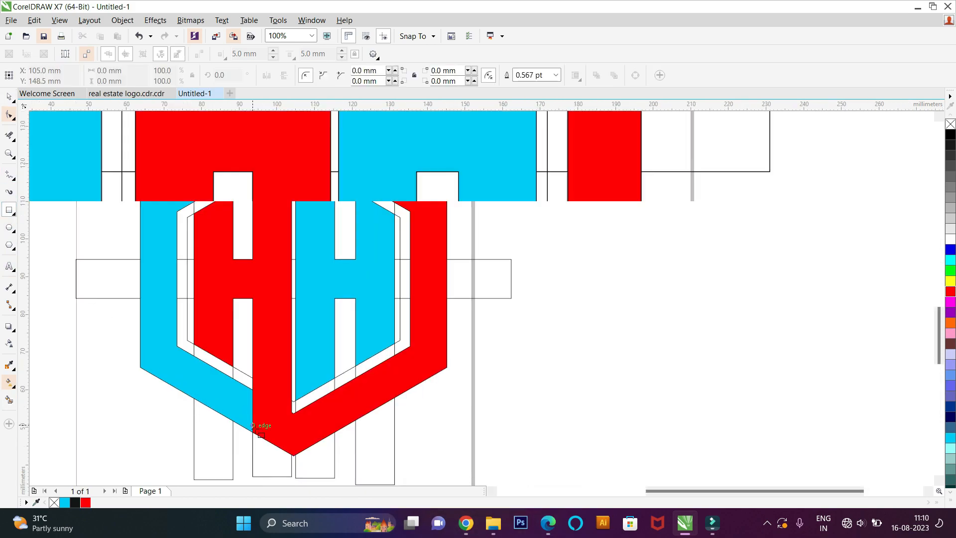
drag(337, 352, 356, 464)
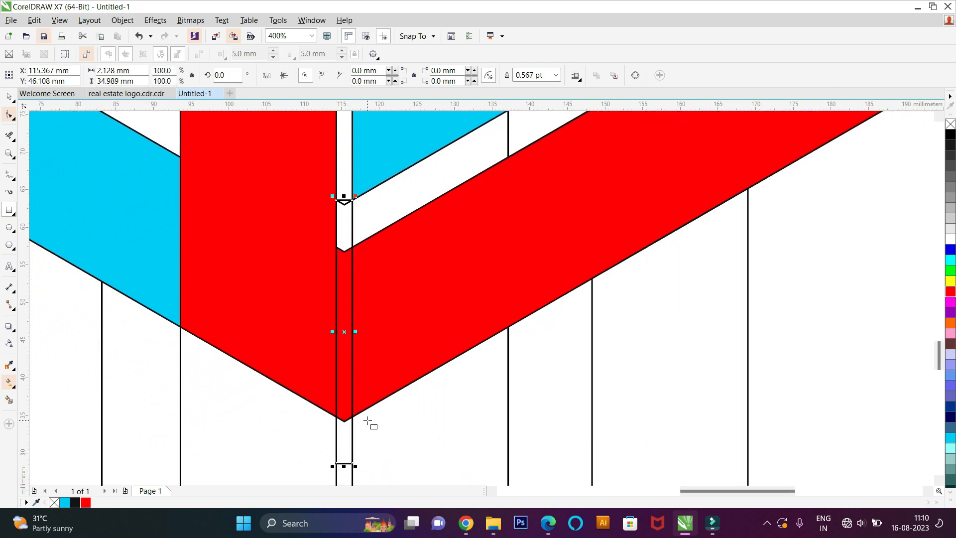
scroll(369, 420, down, 1)
scroll(223, 403, down, 1)
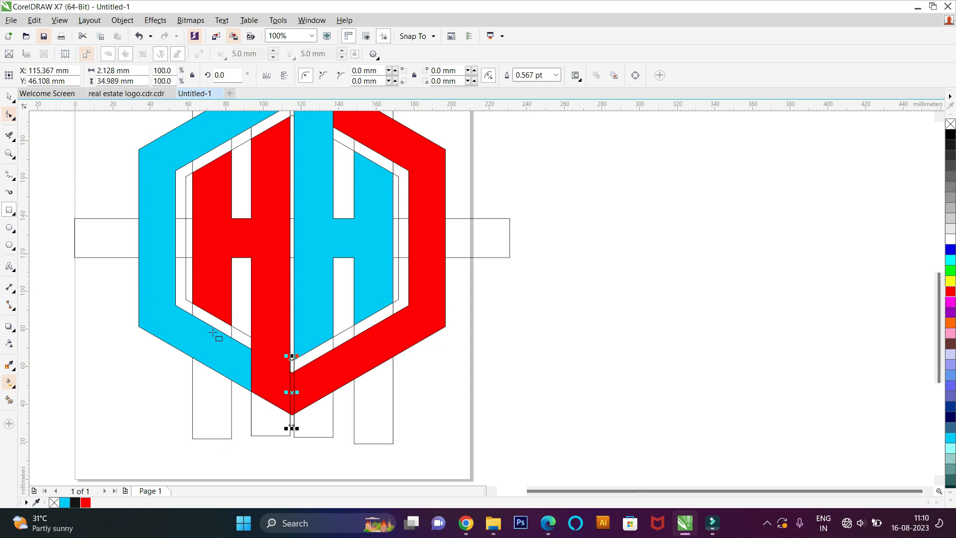
Duplicate the narrow rectangle and position the copy at the central gap below the hexagon's top vertex
click(10, 96)
drag(291, 392, 305, 117)
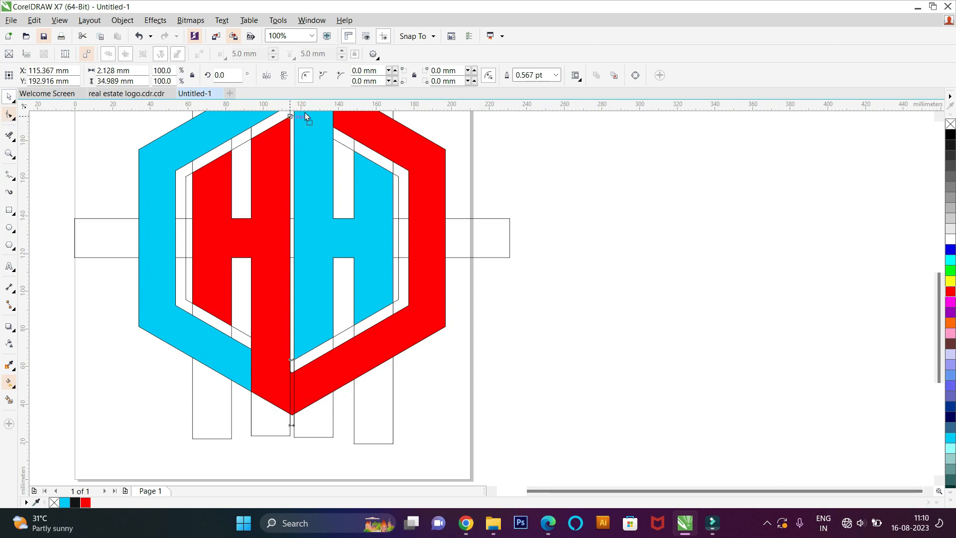
scroll(324, 209, up, 2)
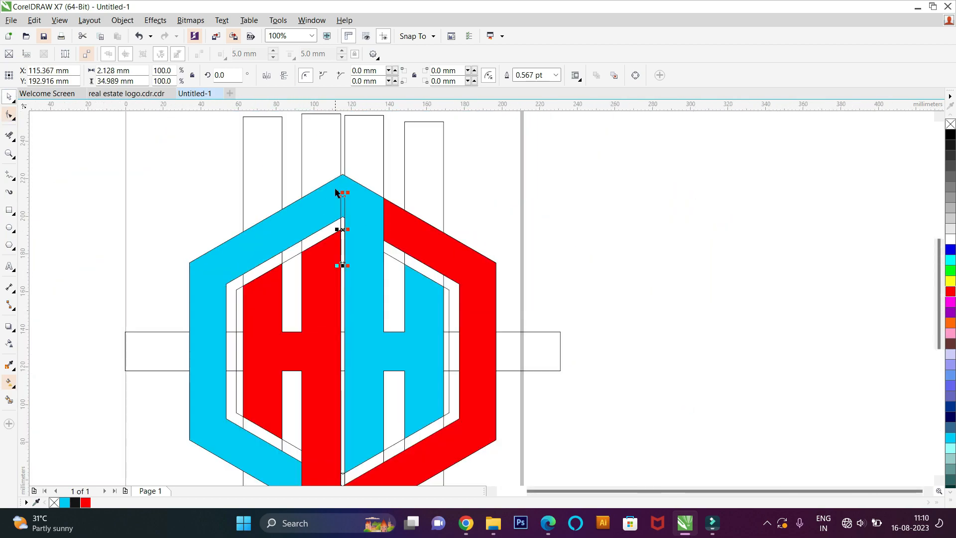
drag(351, 280, 350, 217)
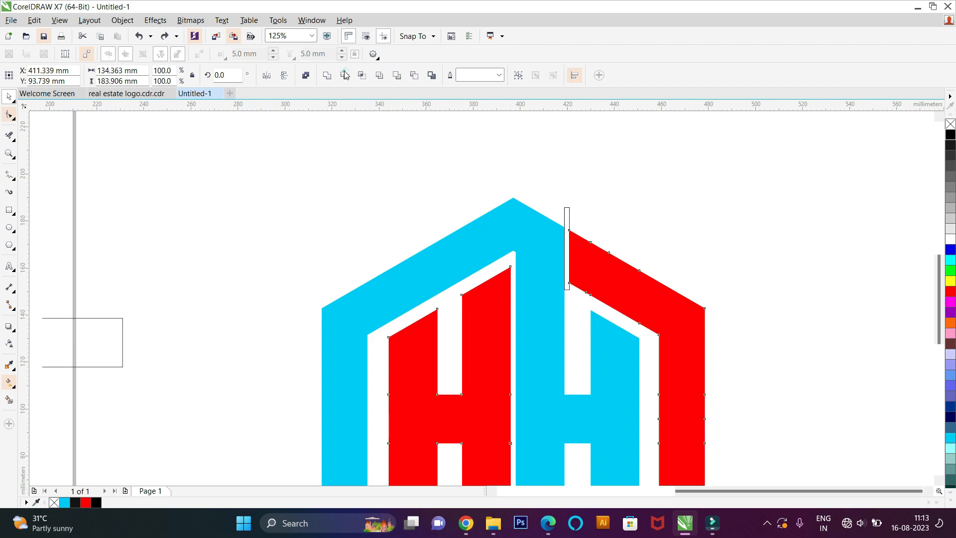
Move the narrow rectangle between the cyan and red upper-right bands clear of the logo, to about X 476, Y 177 mm
click(463, 127)
drag(564, 209, 687, 187)
scroll(687, 187, down, 3)
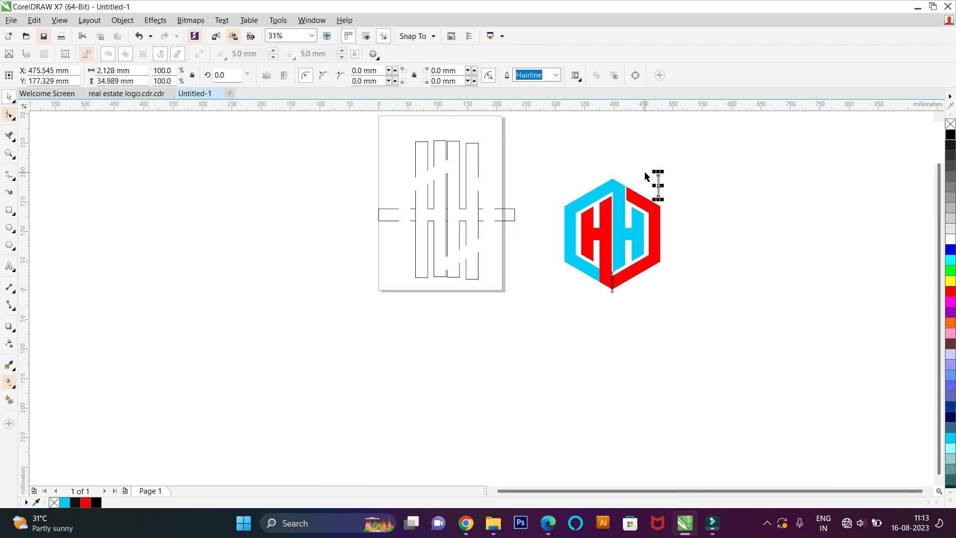
Place the narrow rectangle against the red band's edge over the lower cyan band and trim the cyan shape with it
drag(672, 219, 559, 357)
scroll(553, 384, up, 5)
scroll(559, 357, up, 1)
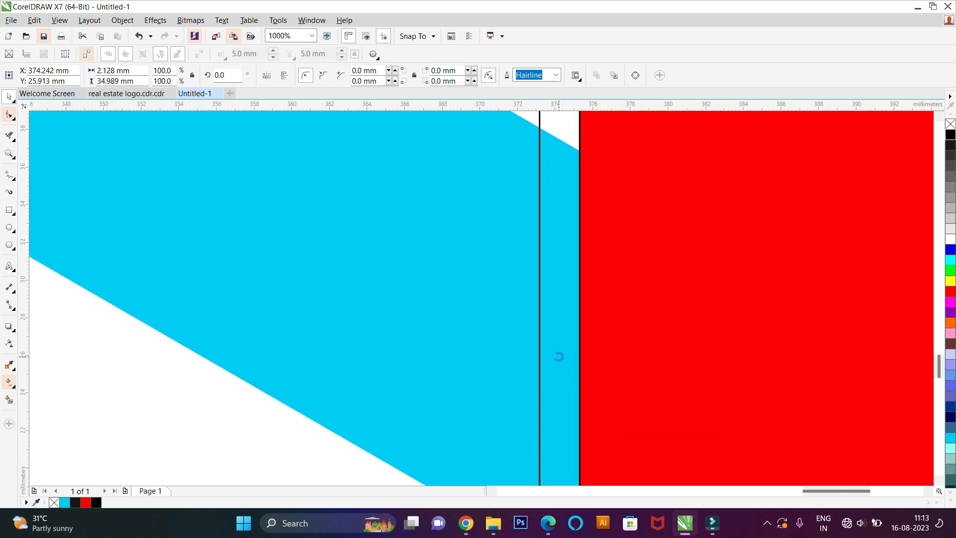
scroll(559, 357, down, 2)
shift+click(495, 347)
click(346, 78)
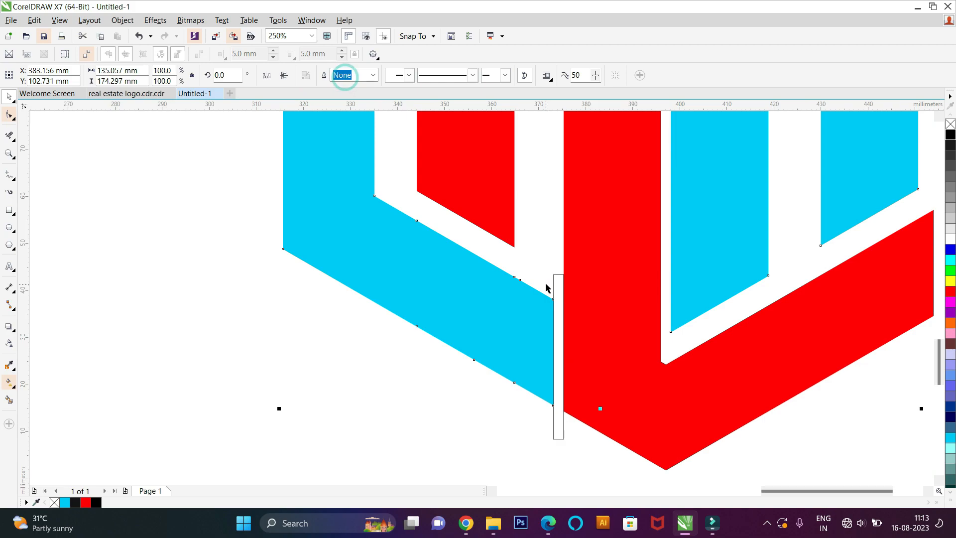
Move the narrow rectangle used for trimming clear of the logo and delete it
click(553, 285)
drag(559, 355, 169, 388)
key(Delete)
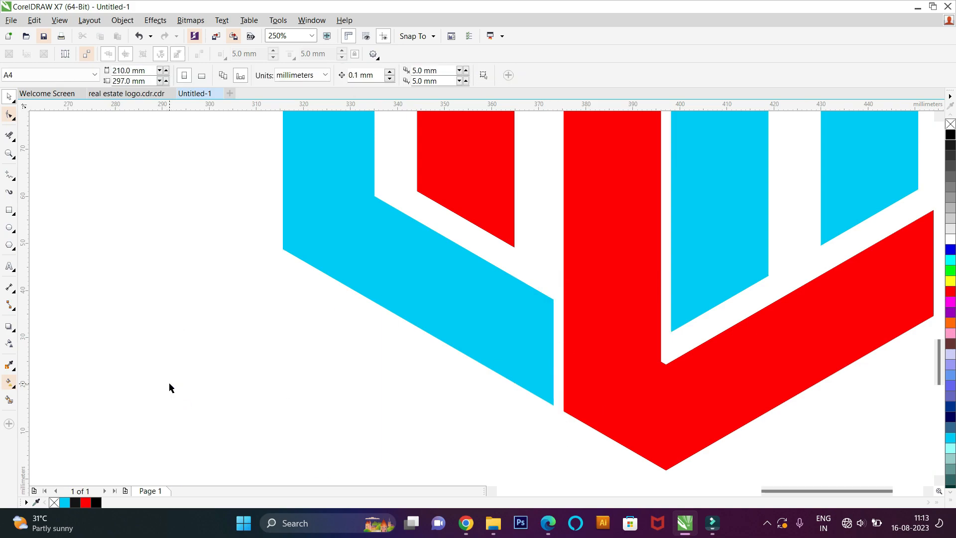
Select the whole logo and move it away from the construction outlines, to about X 633, Y 126 mm
scroll(322, 337, down, 3)
scroll(324, 317, up, 1)
scroll(324, 311, down, 2)
drag(309, 259, 414, 369)
scroll(343, 298, up, 2)
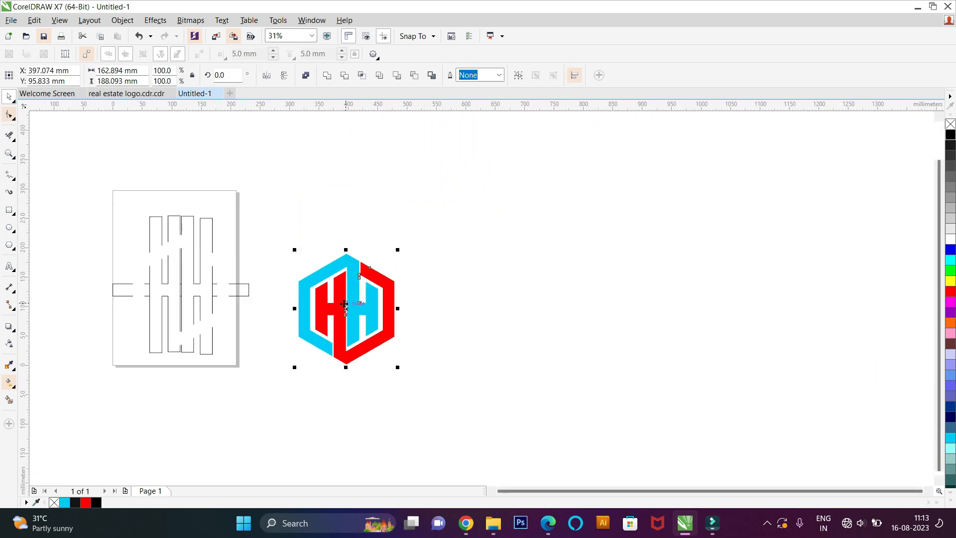
scroll(369, 299, up, 1)
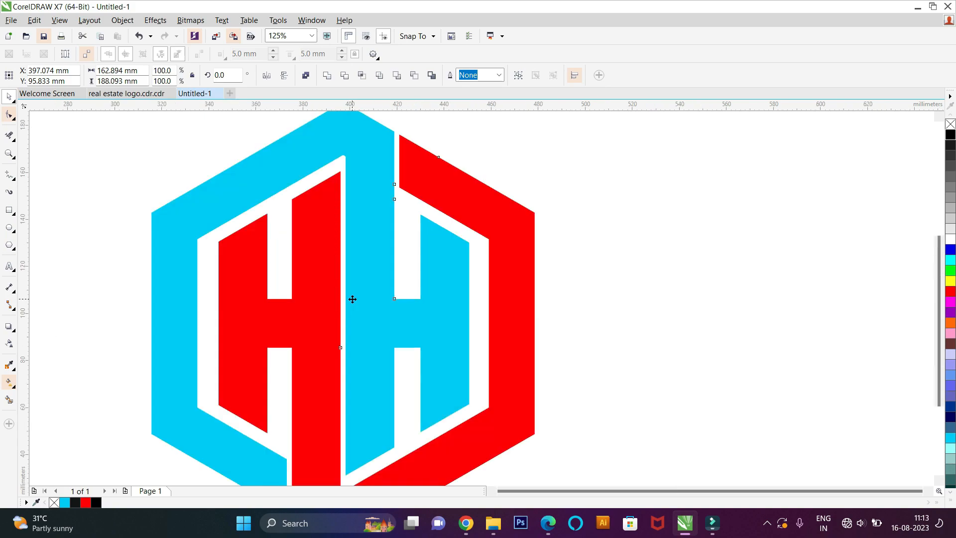
scroll(368, 299, down, 1)
drag(350, 311, 627, 276)
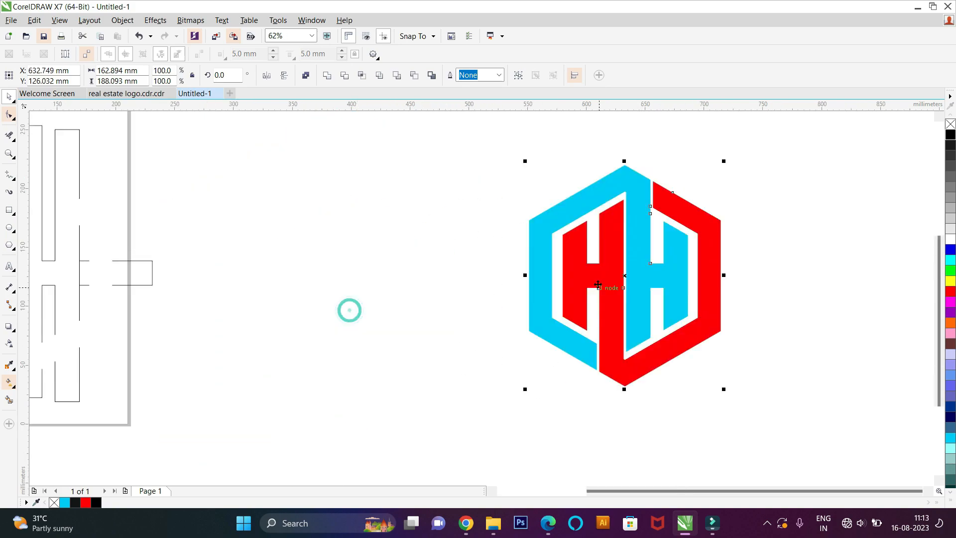
Ungroup the logo so its cyan and red shapes can be selected separately, and clear the selection
click(388, 261)
click(535, 241)
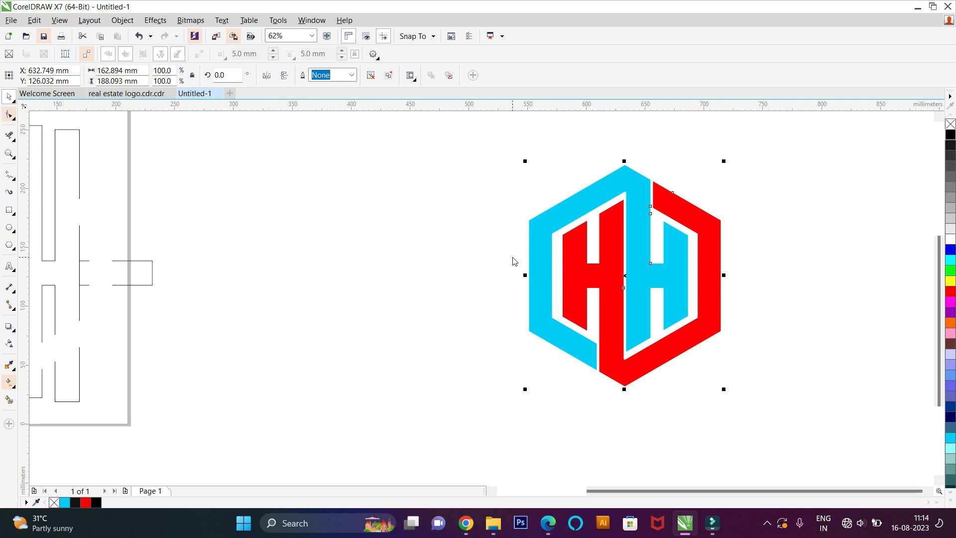
key(ctrl+u)
click(486, 239)
Apply a linear gradient across the cyan shape, from cyan just outside its outer edge to blue beyond the logo's opposite side
click(532, 243)
click(5, 384)
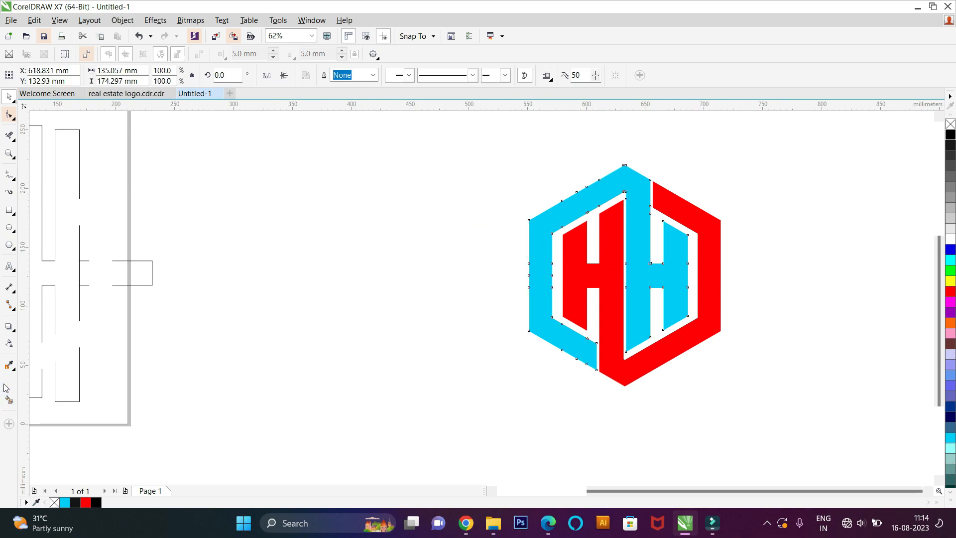
drag(527, 283, 752, 243)
click(950, 249)
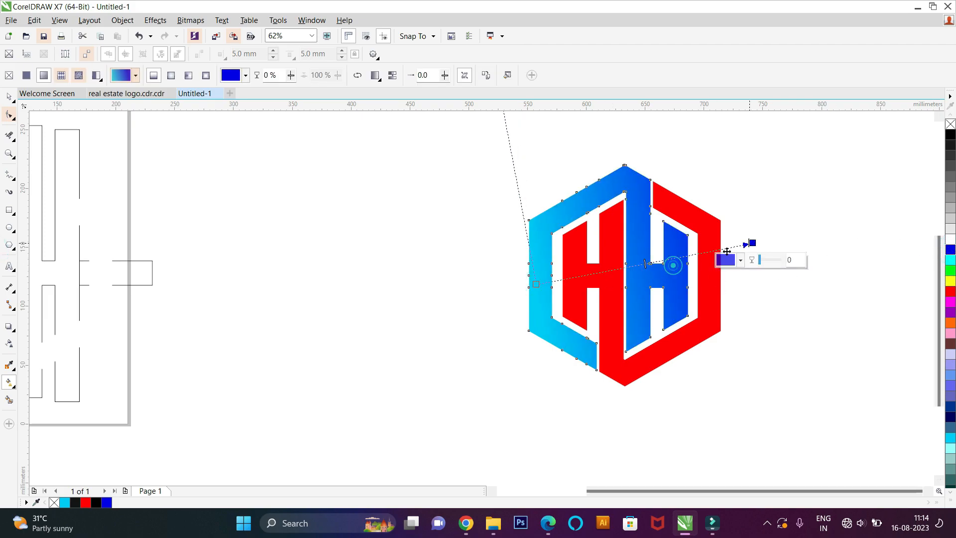
drag(535, 283, 500, 282)
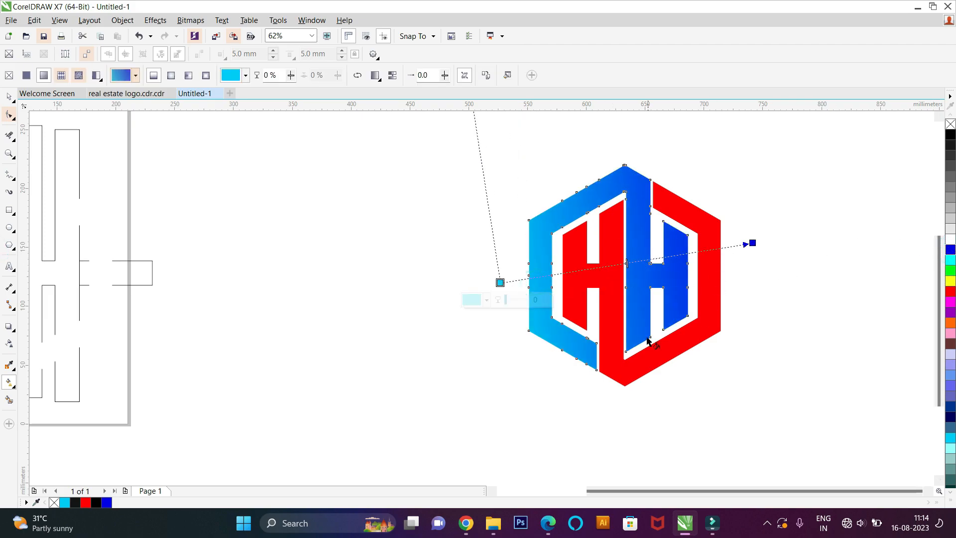
Apply a linear gradient across the red shape, from orange outside its outer band to red at the H's outer edge, and deselect it
click(612, 341)
drag(771, 284, 562, 278)
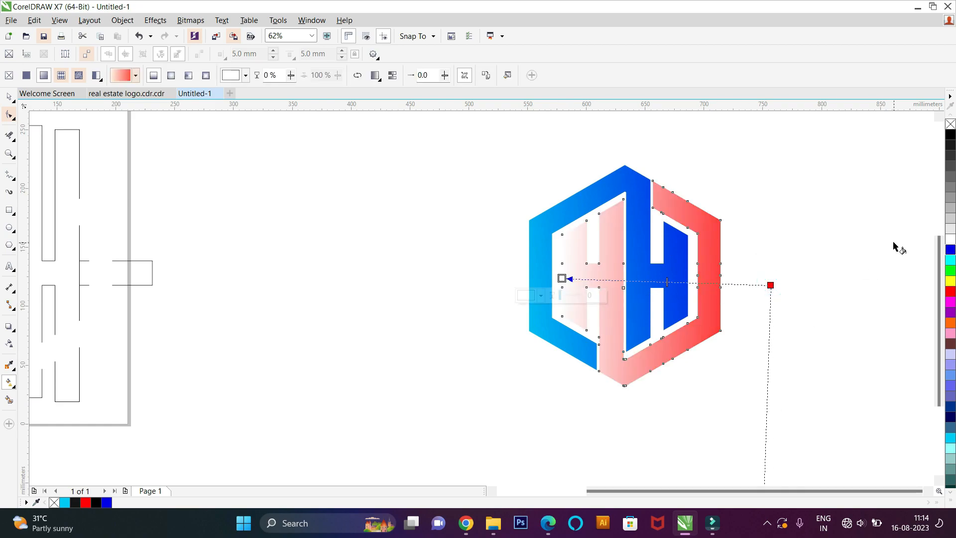
click(770, 285)
click(950, 323)
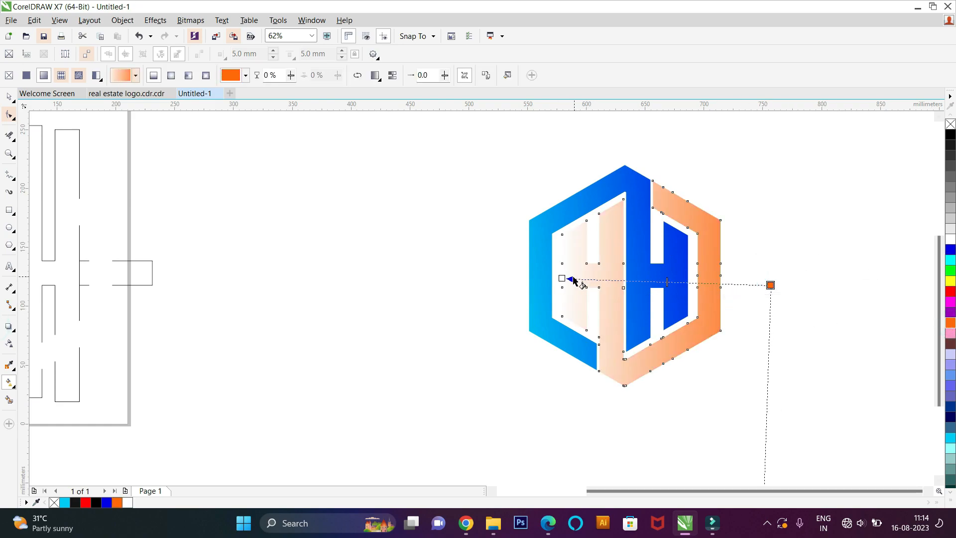
click(562, 277)
click(950, 291)
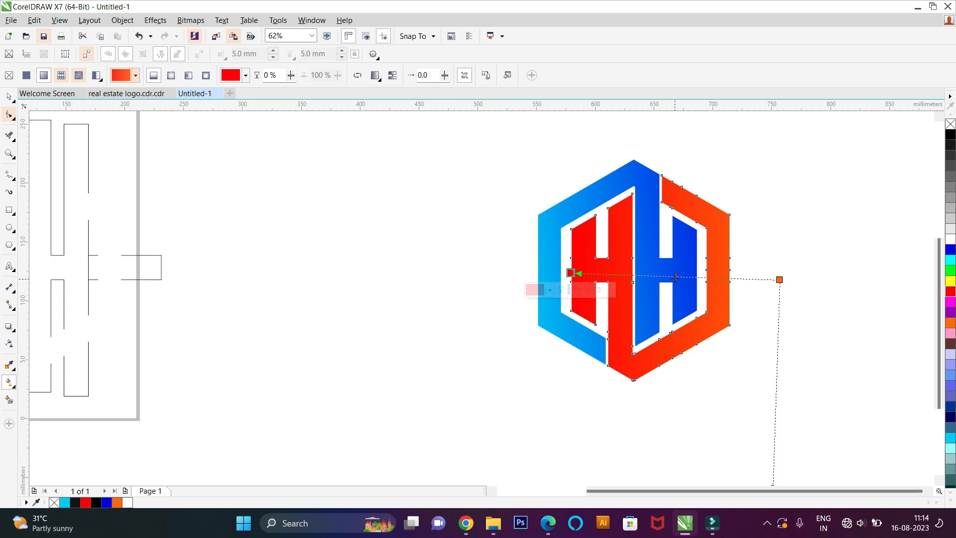
click(829, 159)
scroll(463, 337, down, 4)
scroll(497, 329, up, 4)
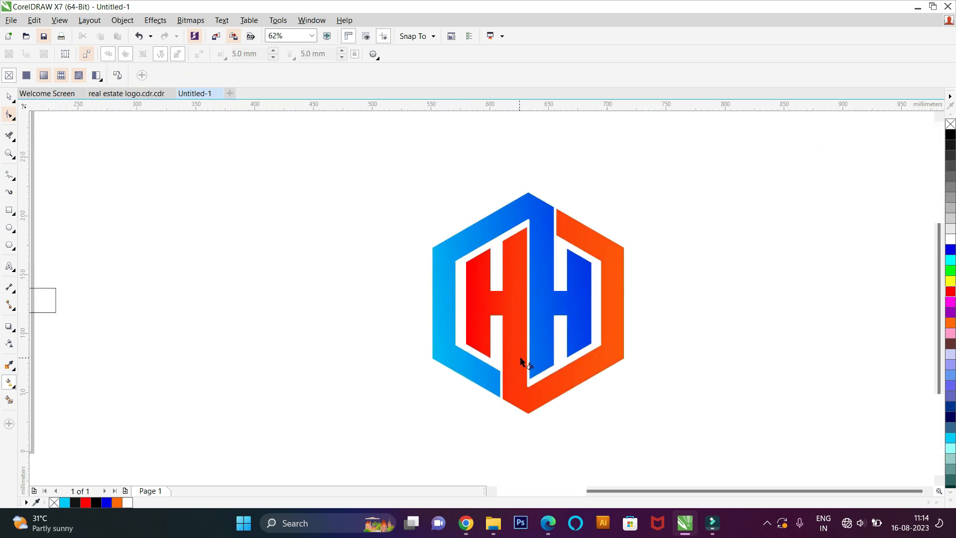